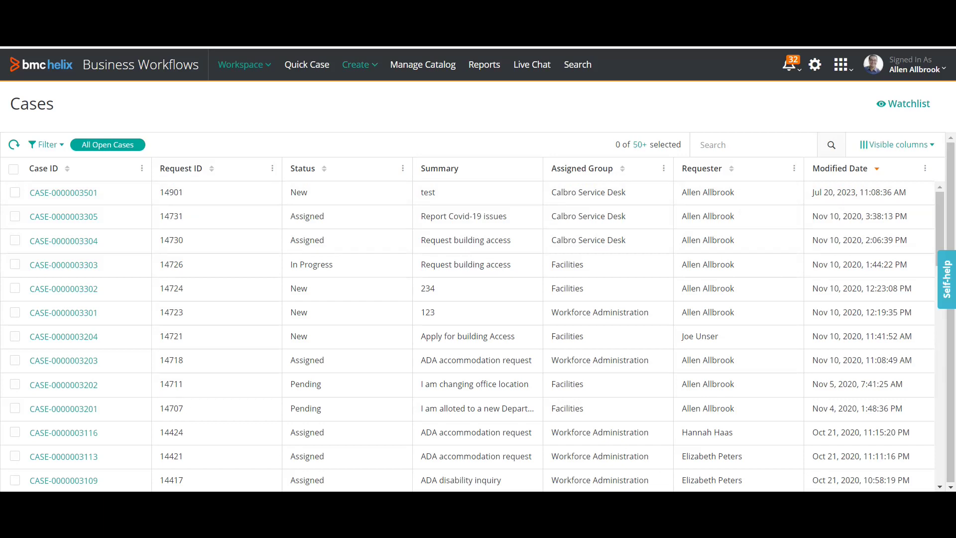
Start a new case from Create > Case and scroll through its empty fields.
click(355, 65)
click(355, 92)
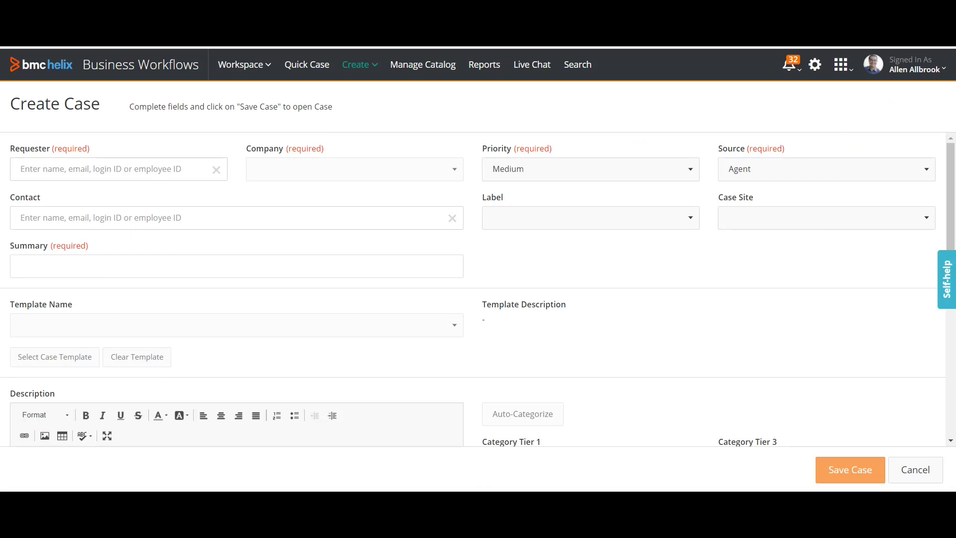
scroll(590, 323, down, 4)
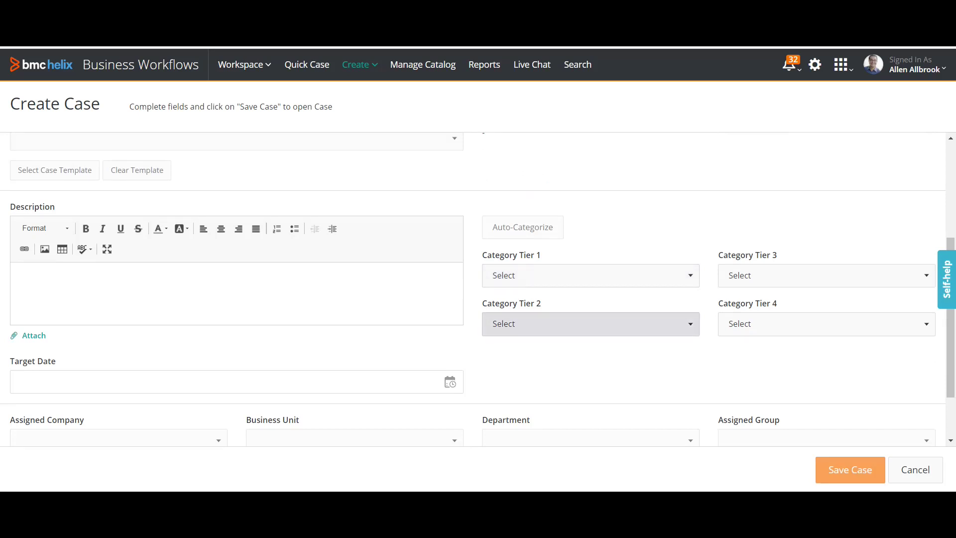
scroll(478, 289, down, 2)
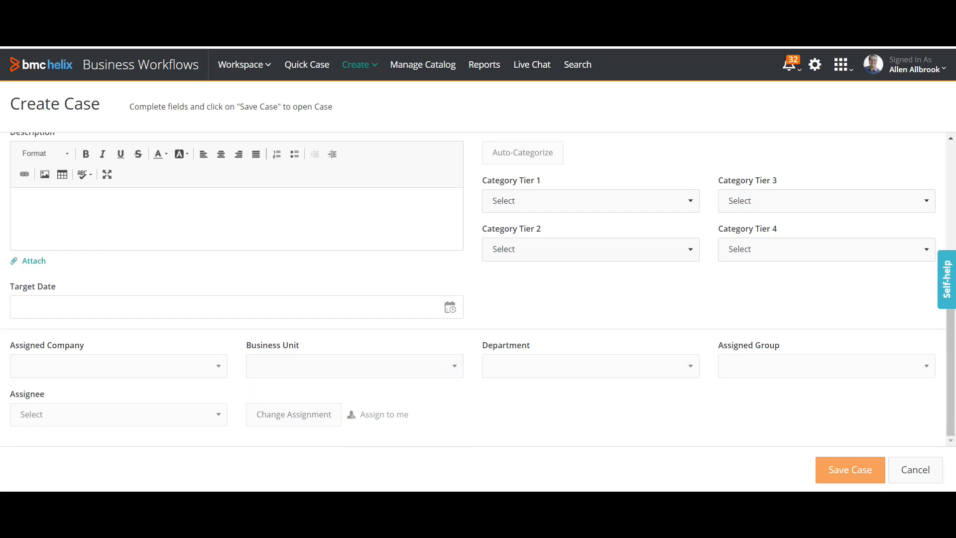
scroll(473, 289, up, 4)
scroll(474, 289, up, 2)
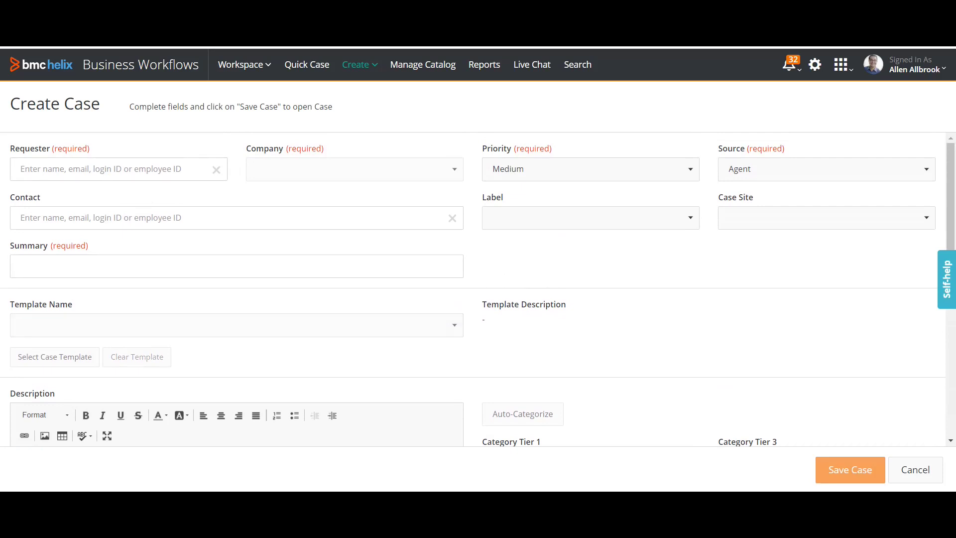
scroll(473, 289, down, 4)
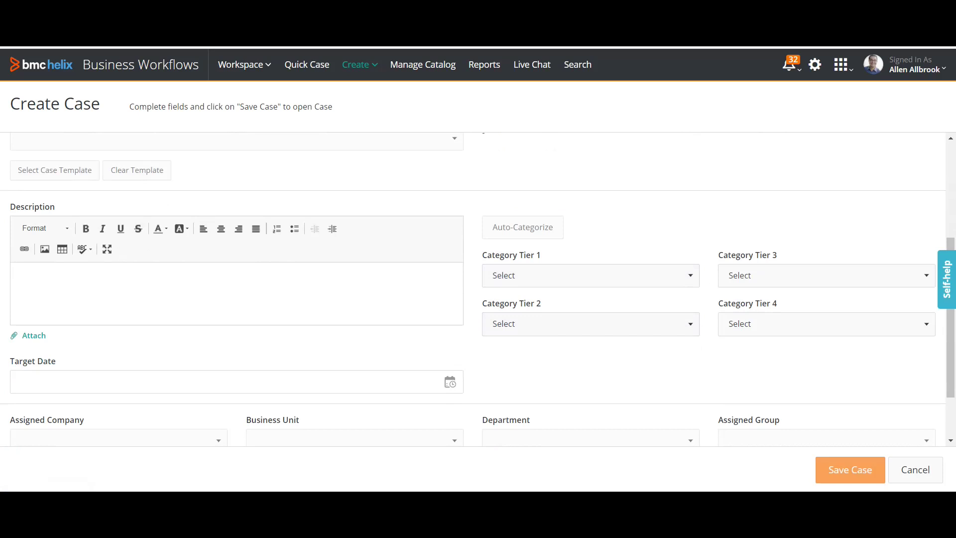
scroll(473, 288, down, 2)
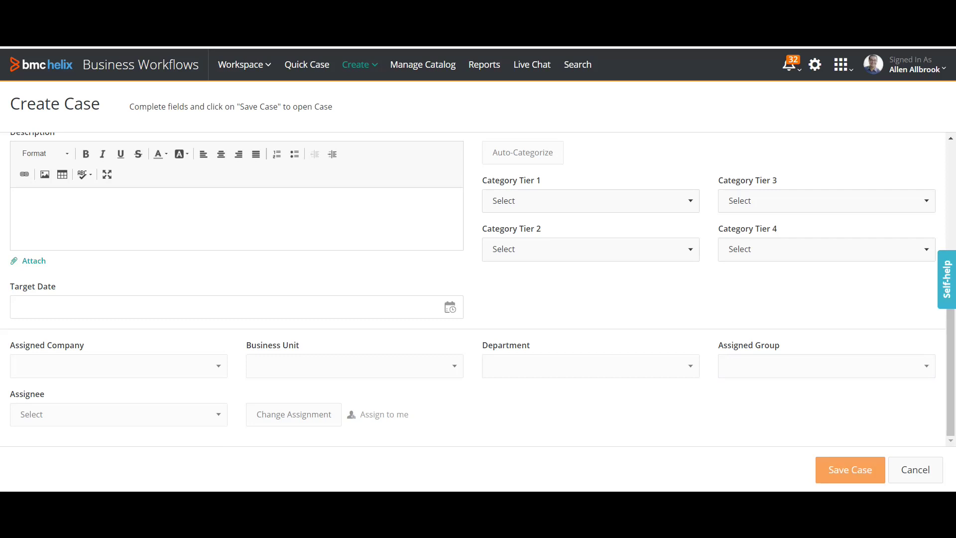
scroll(473, 286, up, 1)
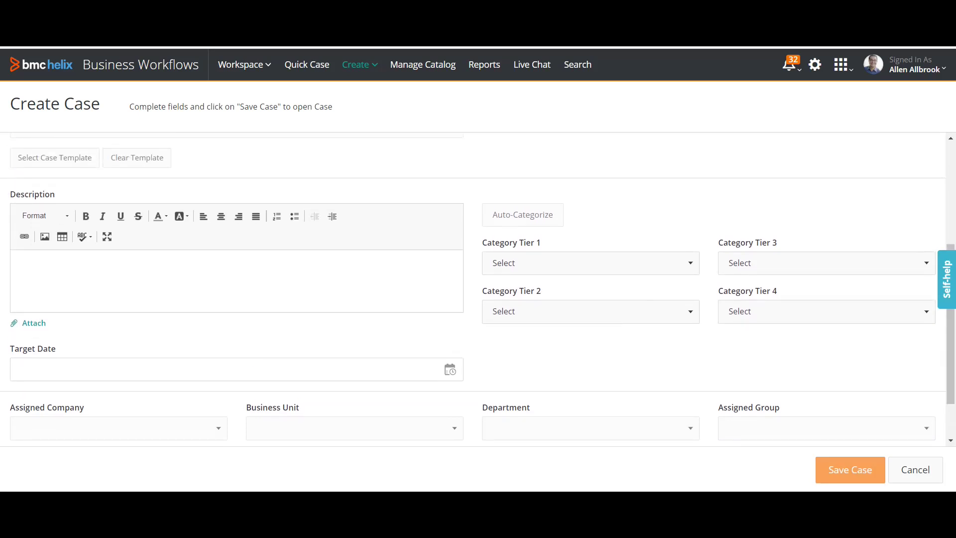
scroll(473, 287, up, 1)
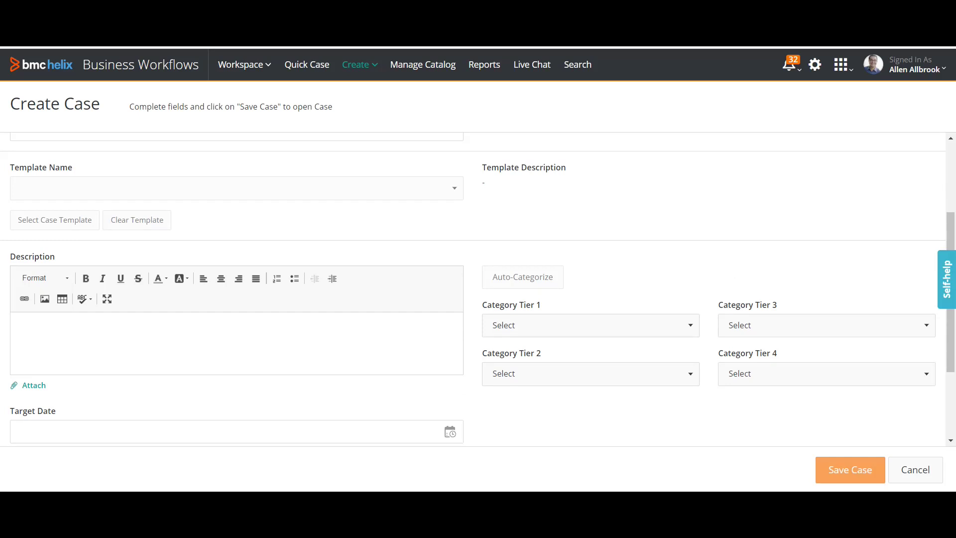
Browse the Category Tier 1 choices without picking one, then scroll over the case form.
click(591, 325)
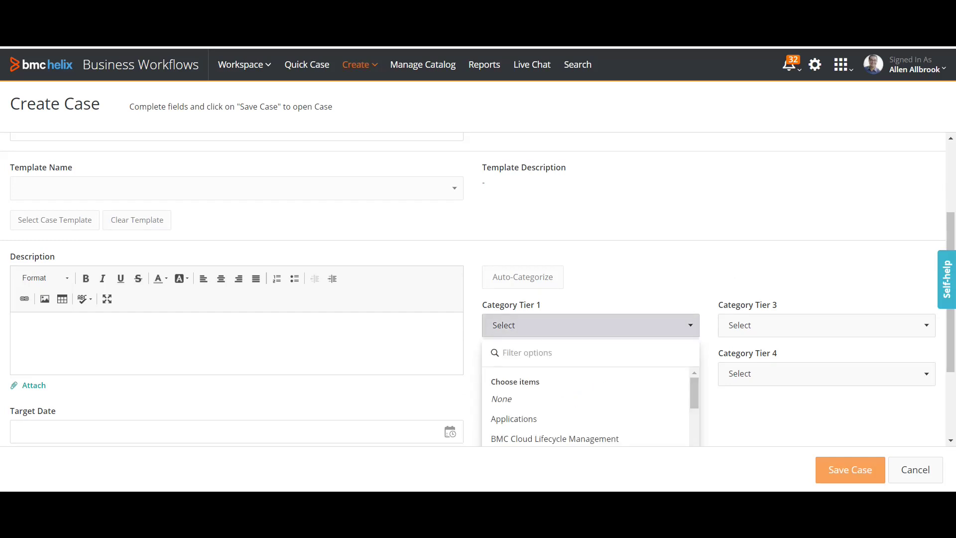
scroll(588, 406, down, 3)
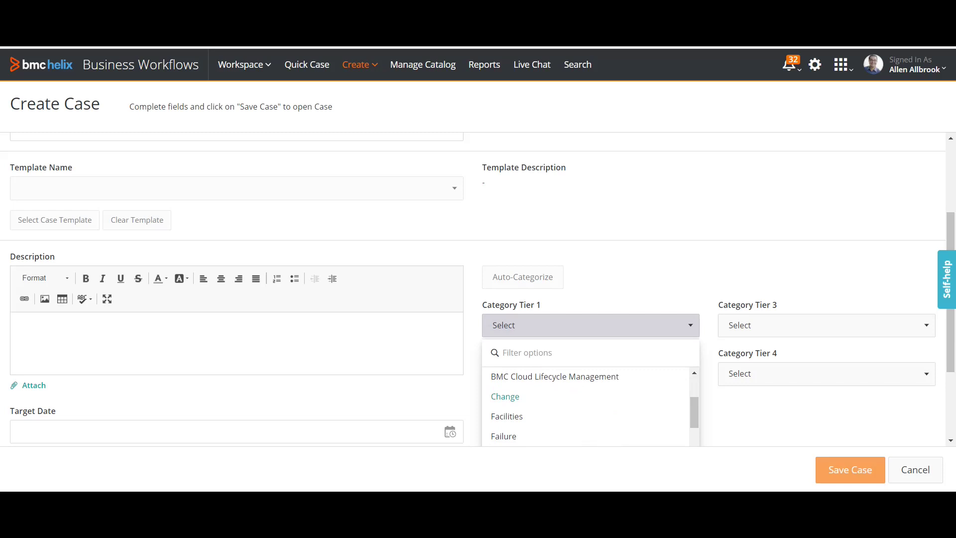
scroll(548, 395, down, 3)
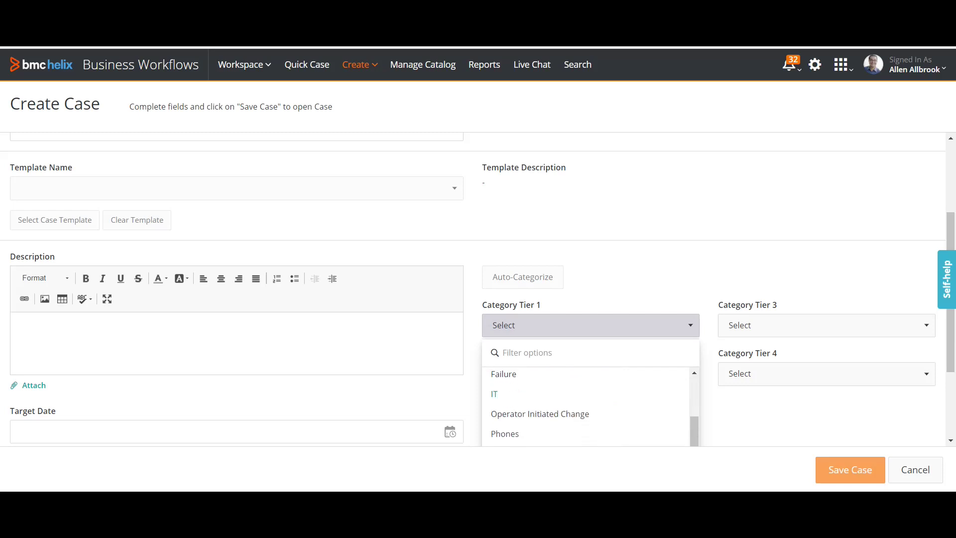
scroll(548, 414, down, 1)
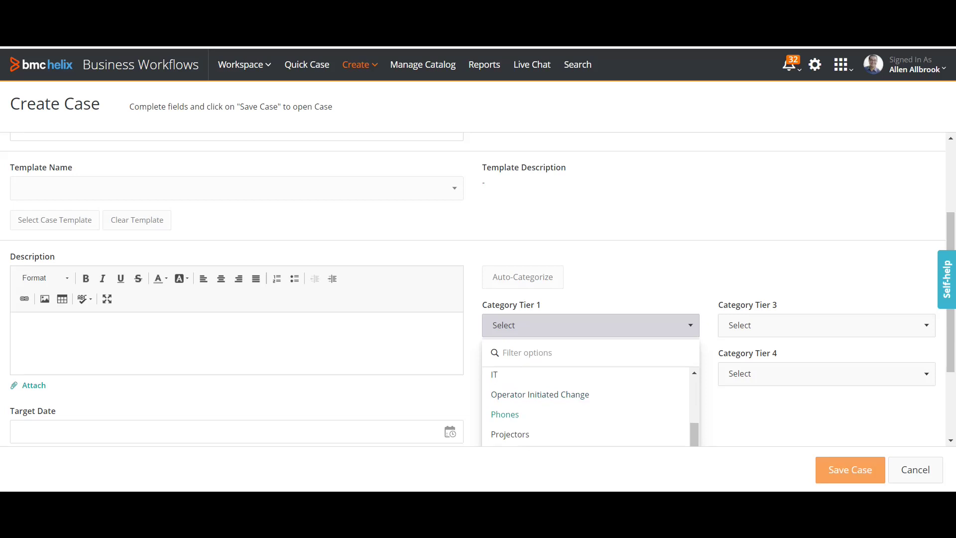
key(Escape)
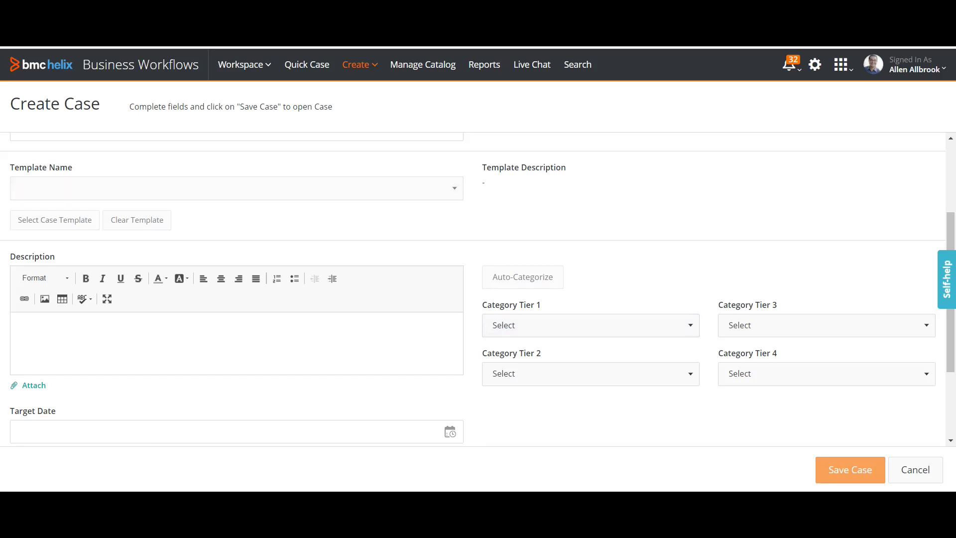
scroll(478, 289, up, 3)
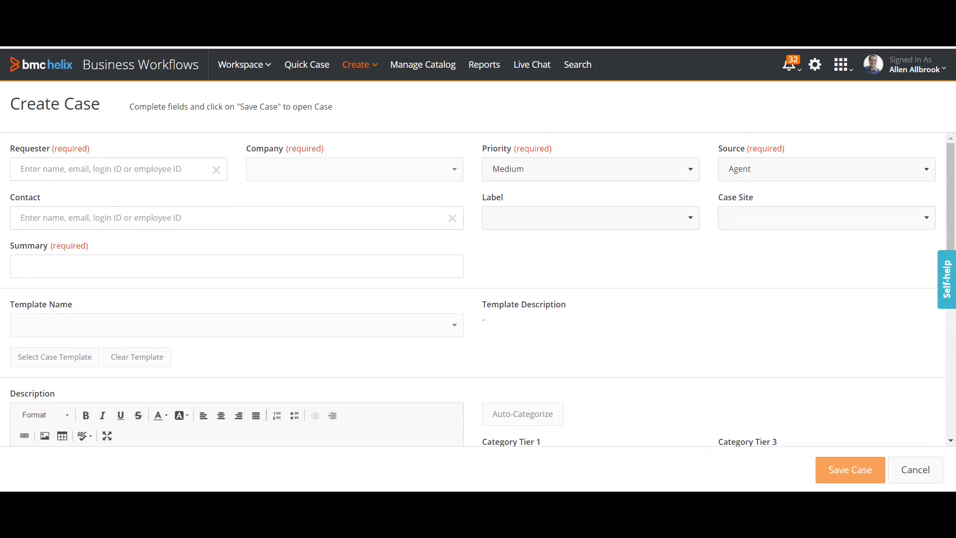
scroll(478, 289, down, 1)
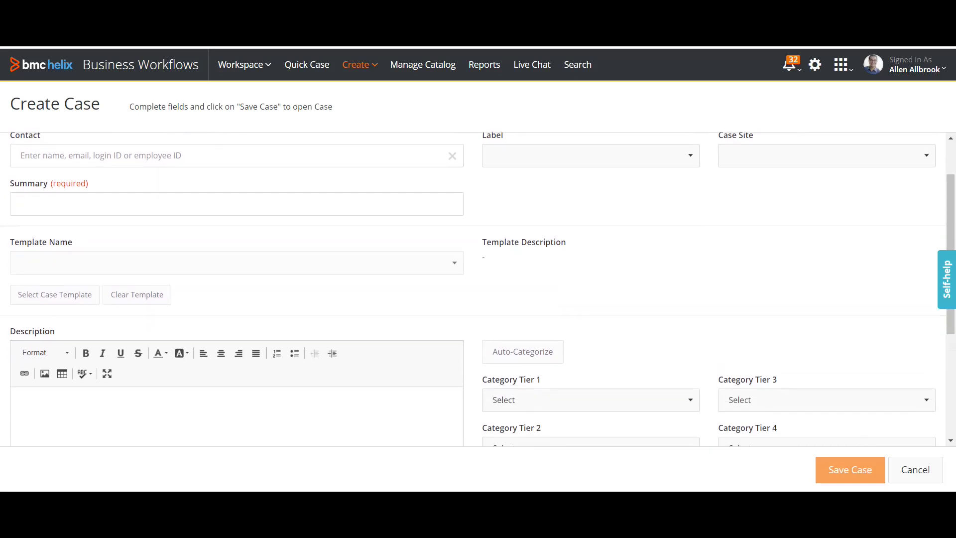
scroll(478, 289, up, 1)
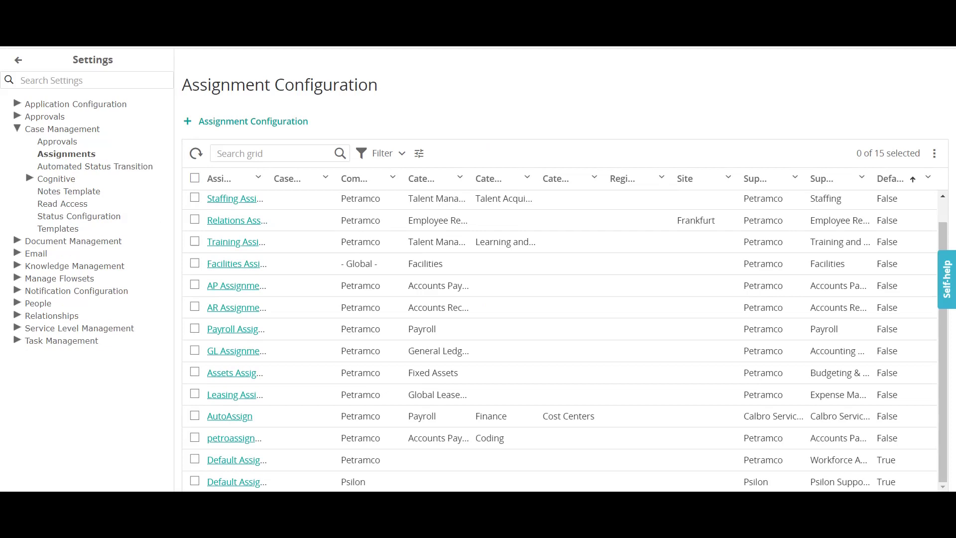
Expand Case Management, select Assignments, and begin a new assignment configuration.
click(63, 129)
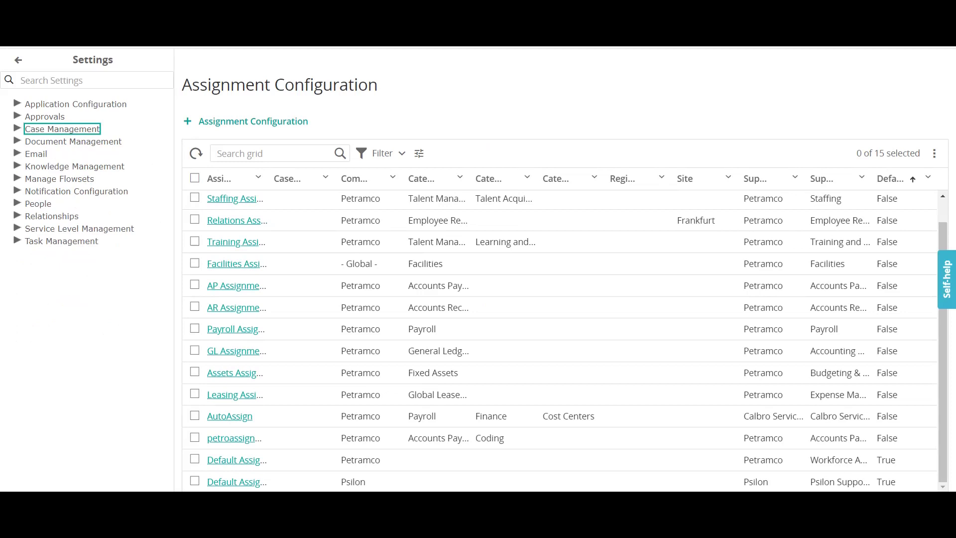
key(Return)
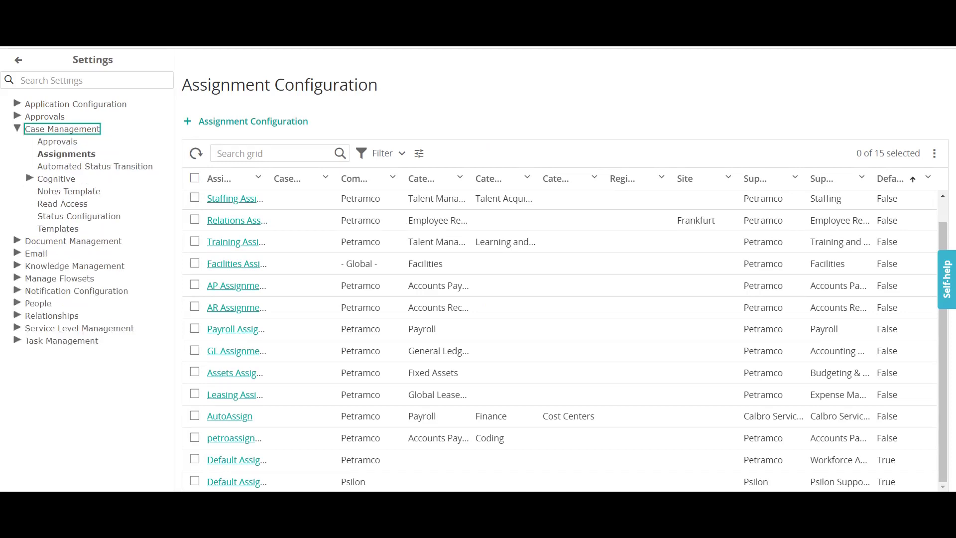
key(Down)
key(Down)
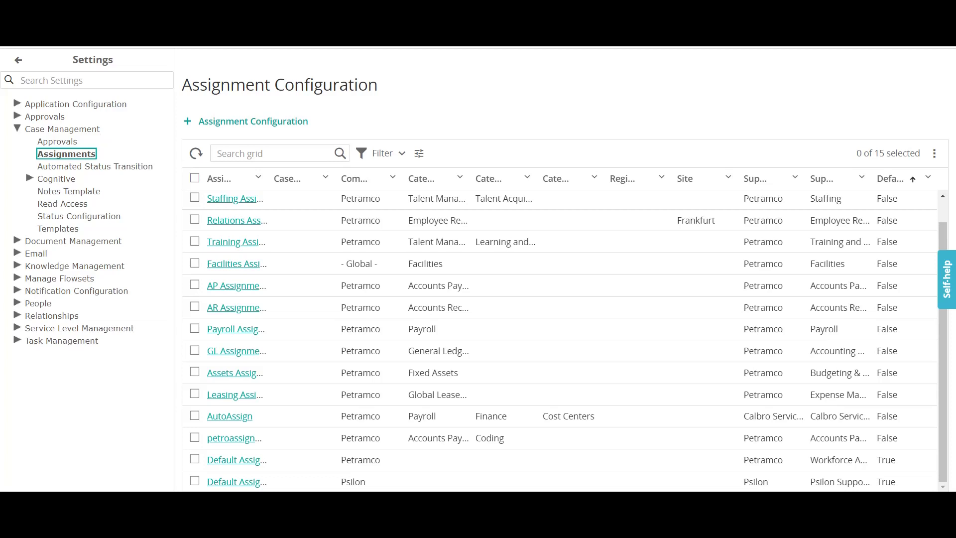
click(253, 121)
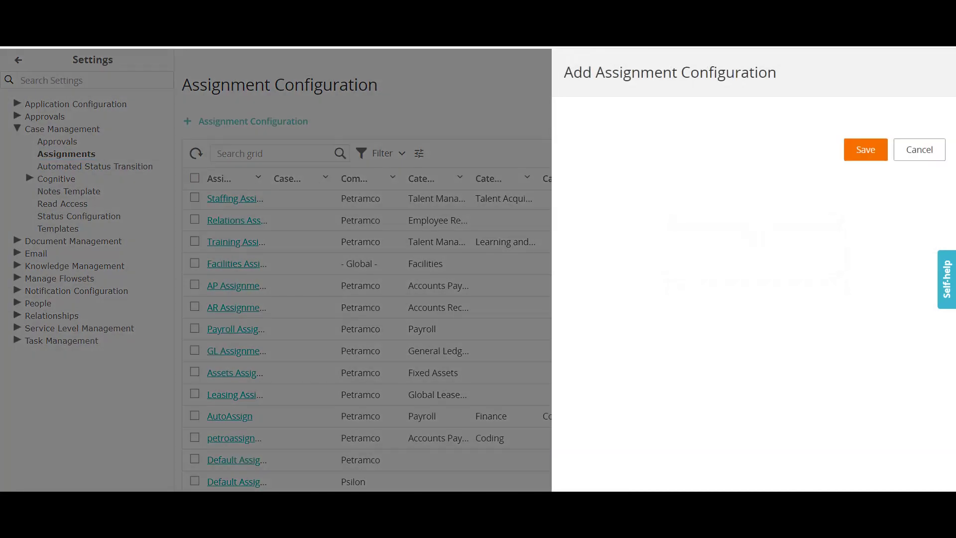
Name the mapping 'AutoAssignment' and set its company to Petramco.
click(749, 133)
text(AutoAssign)
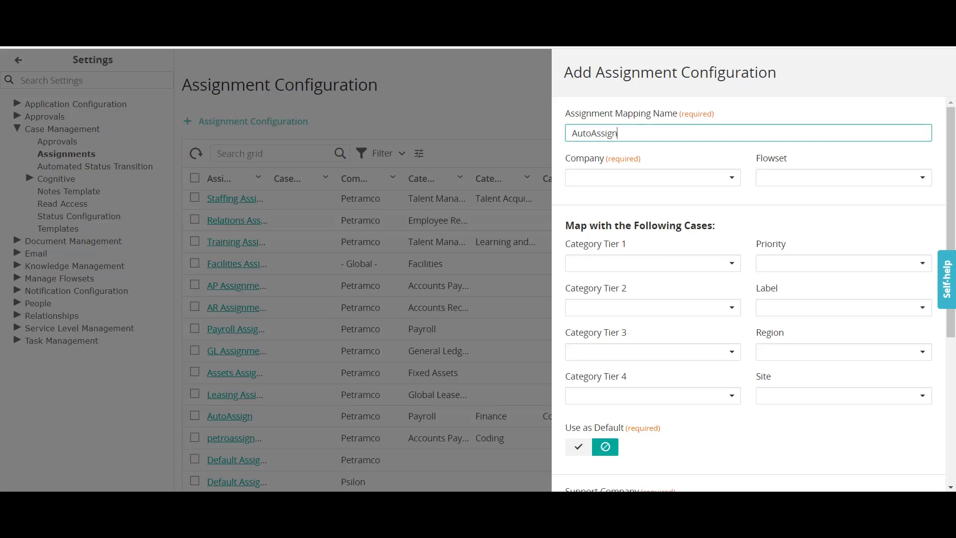
text(ment)
click(652, 177)
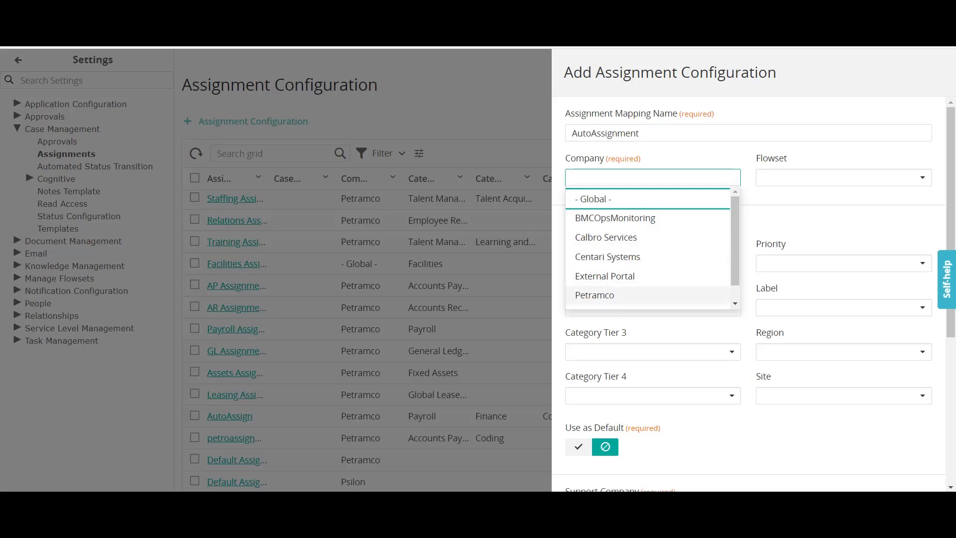
click(594, 295)
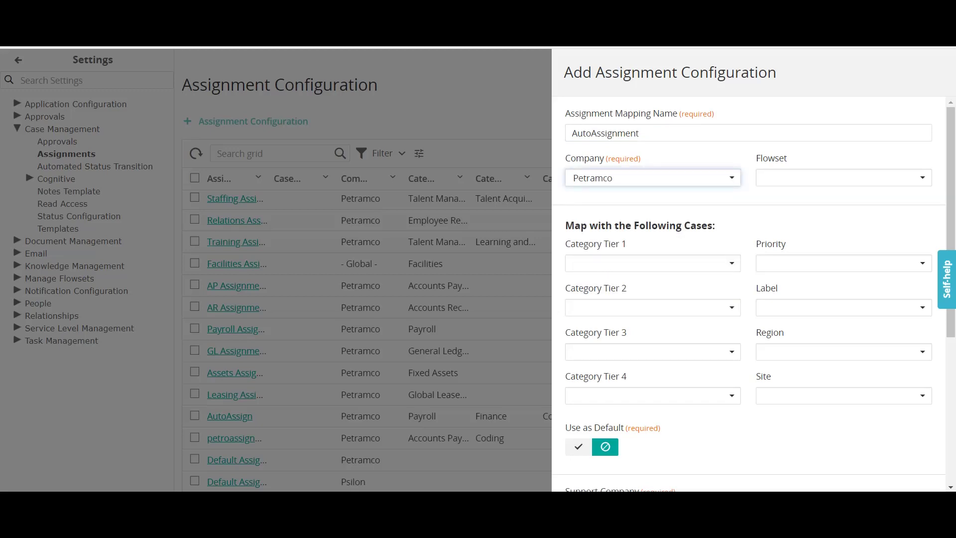
click(647, 178)
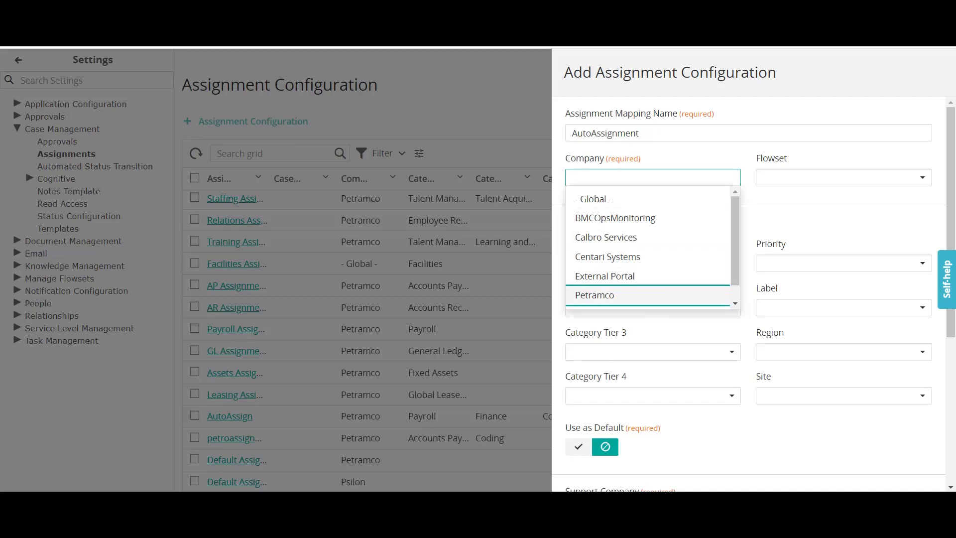
click(594, 295)
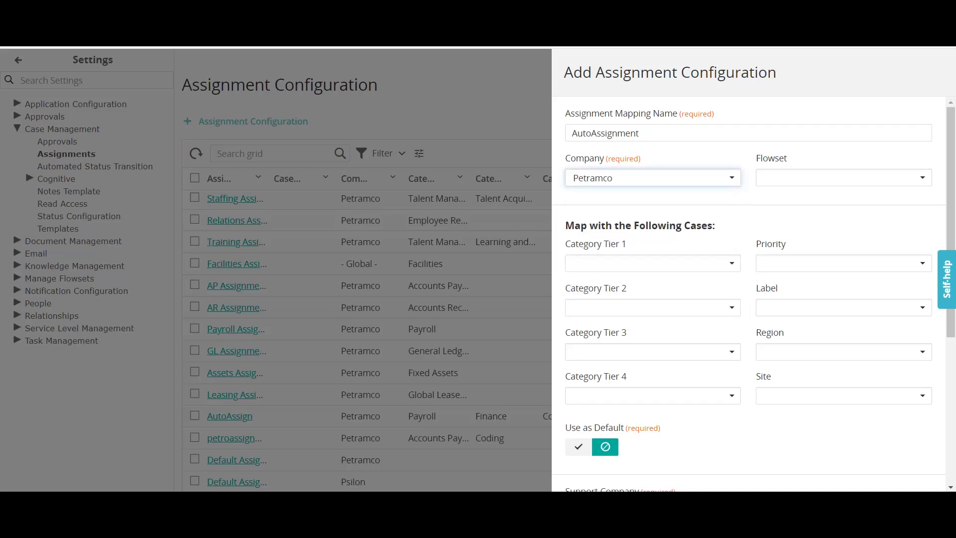
scroll(749, 293, down, 2)
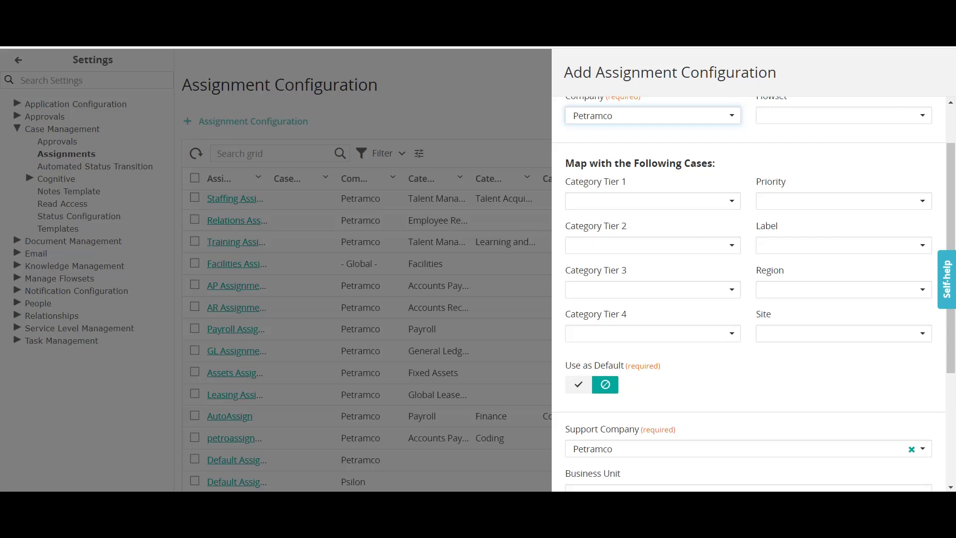
Set Category Tier 1 to Accounts Receivable and Category Tier 2 to Collection.
click(653, 201)
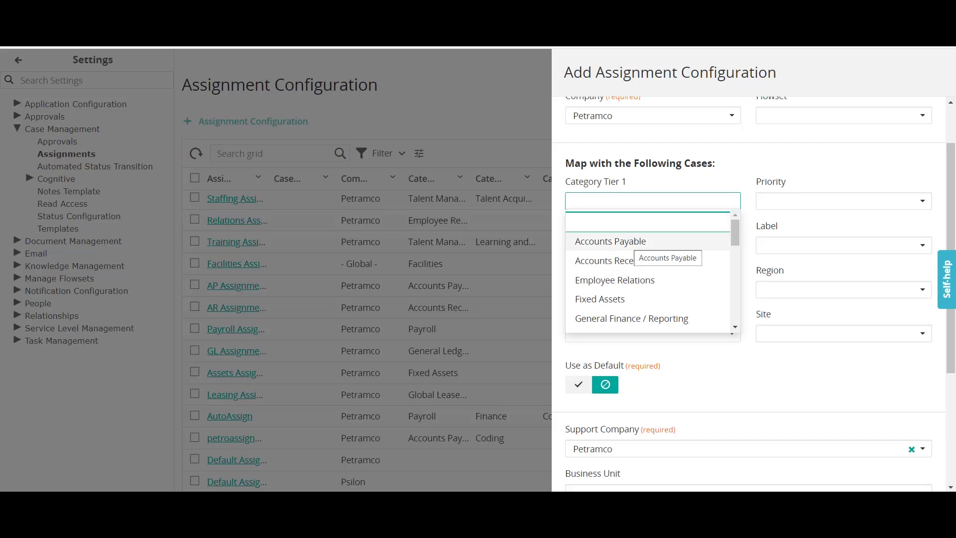
click(604, 260)
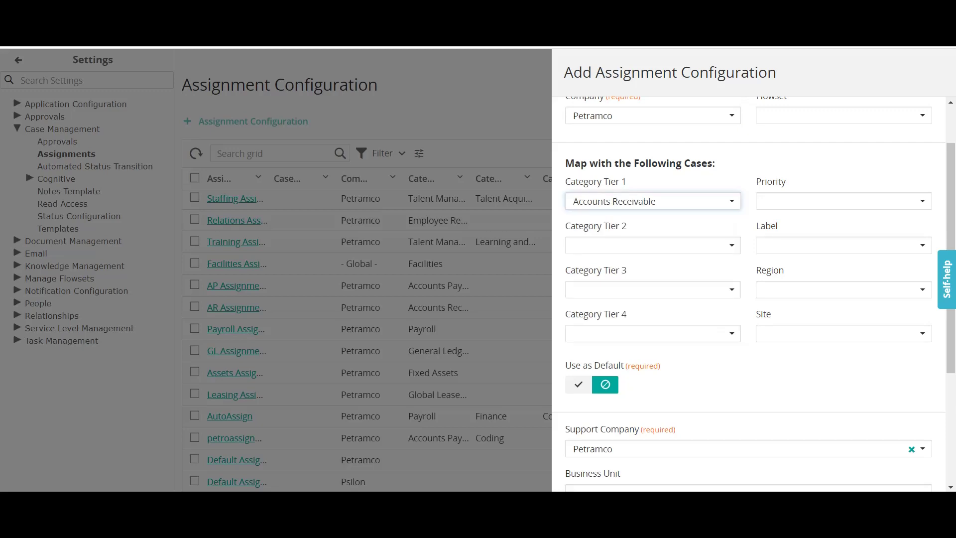
click(652, 245)
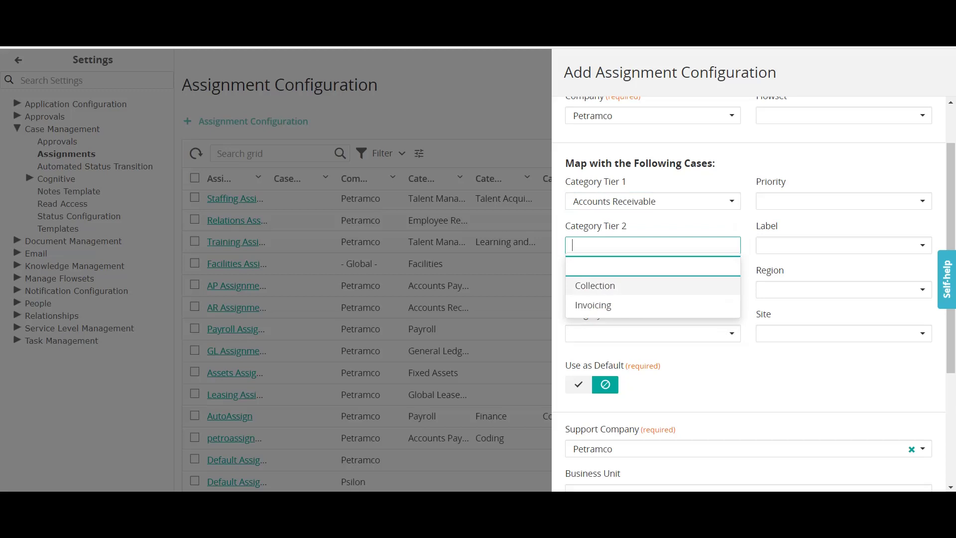
click(595, 285)
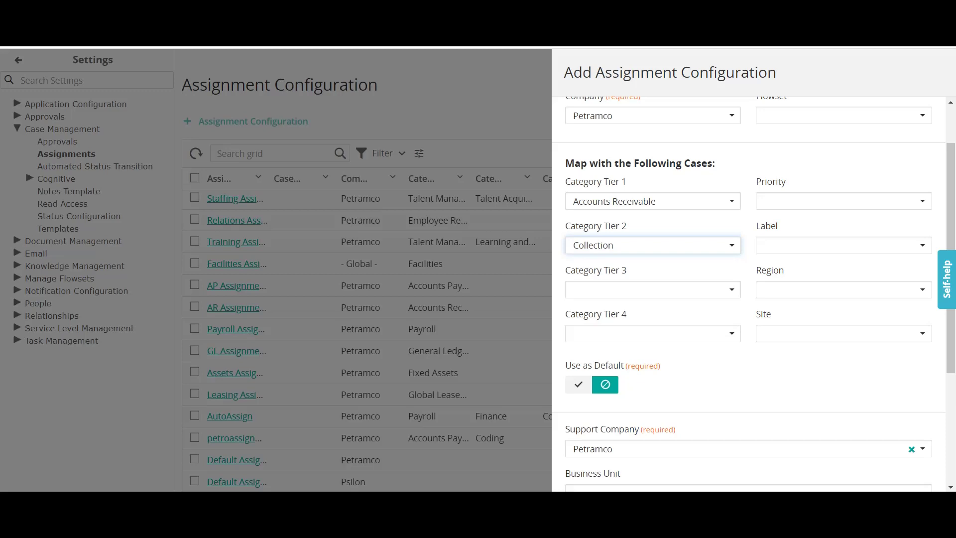
scroll(749, 294, down, 4)
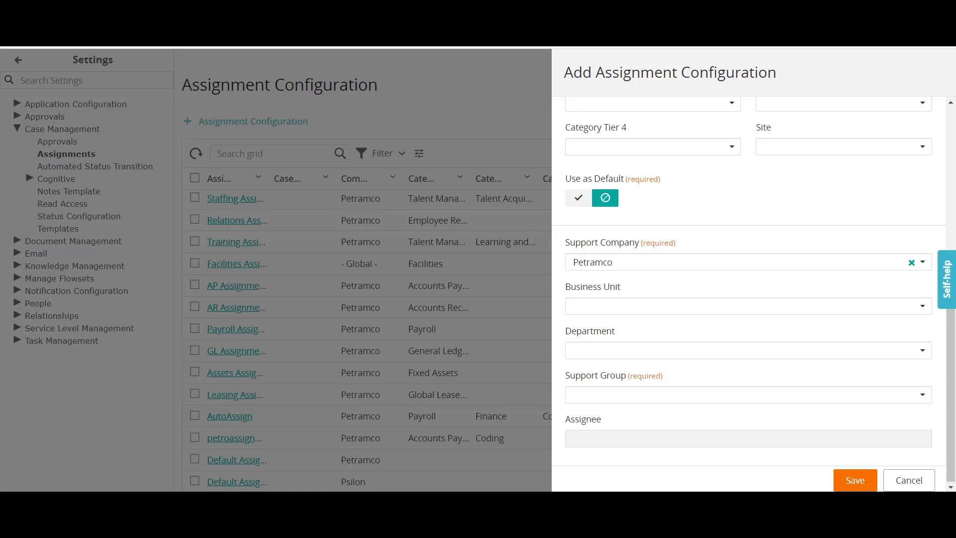
Assign business unit Finance Support, no department, support group Accounts Receivable (AR), and save.
click(749, 306)
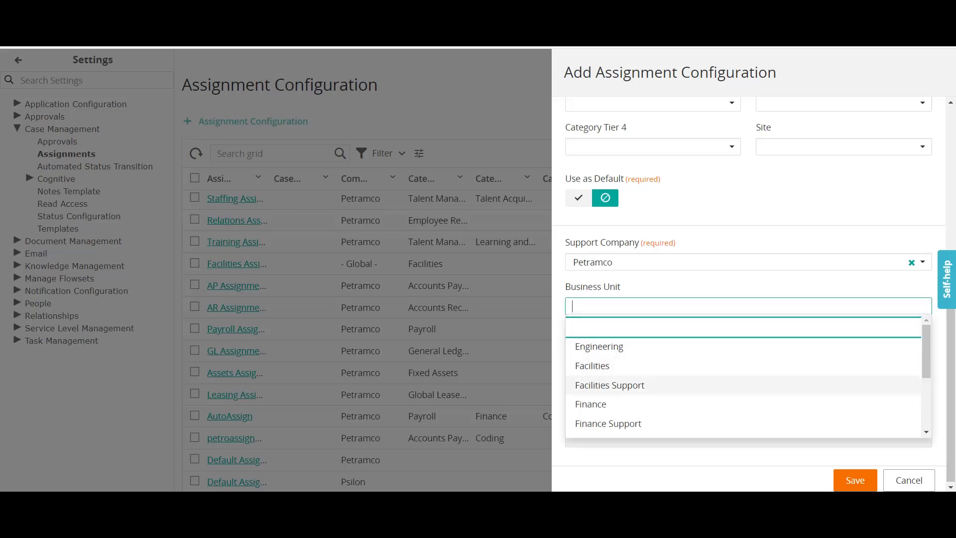
key(Down)
key(Down)
key(Return)
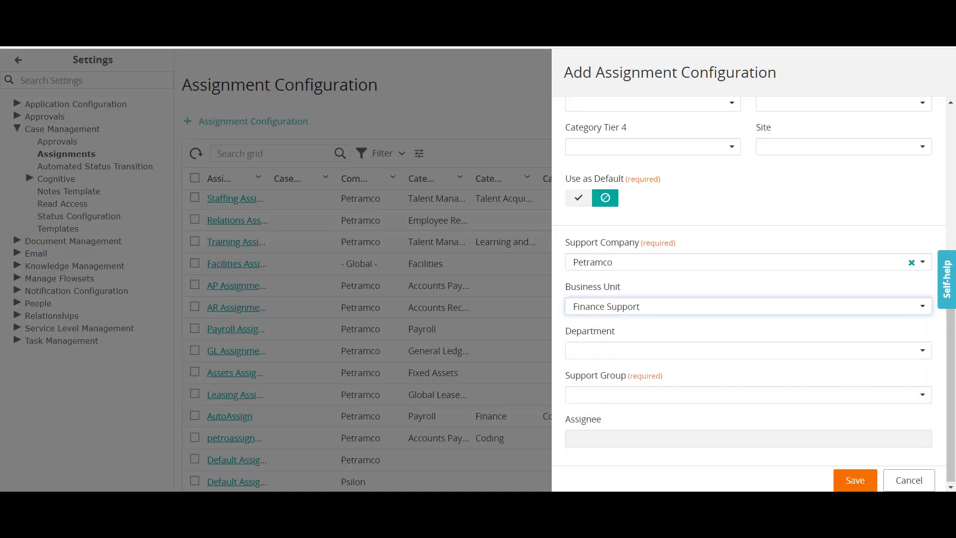
key(Tab)
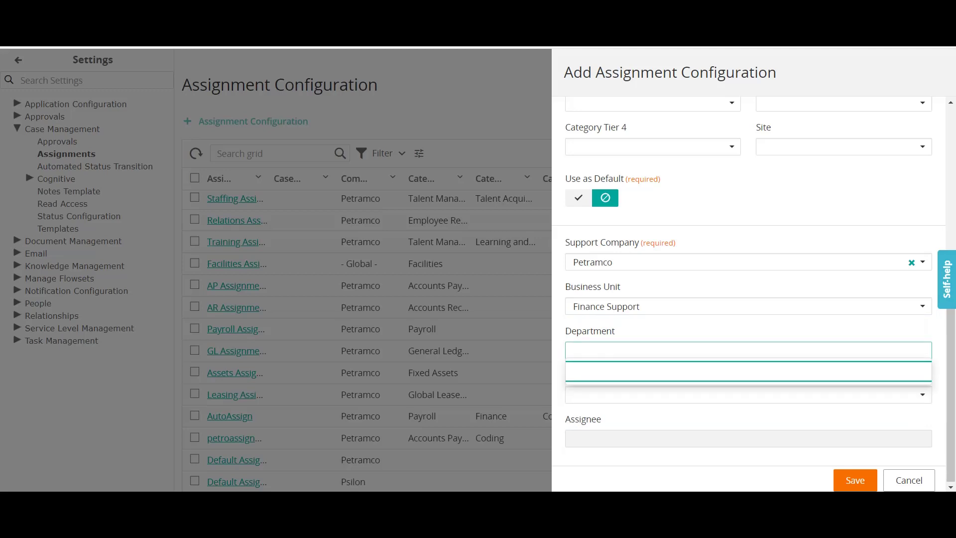
key(Escape)
key(Tab)
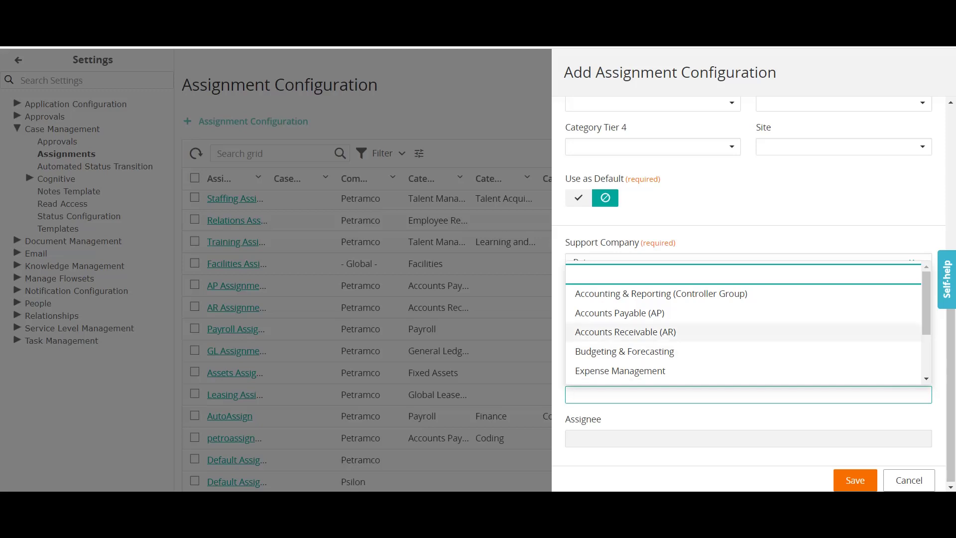
click(626, 331)
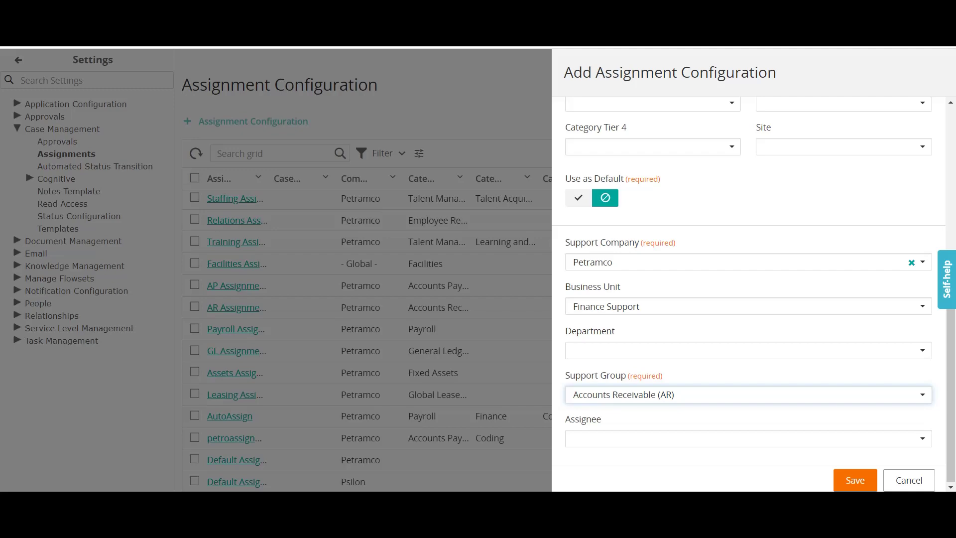
click(855, 480)
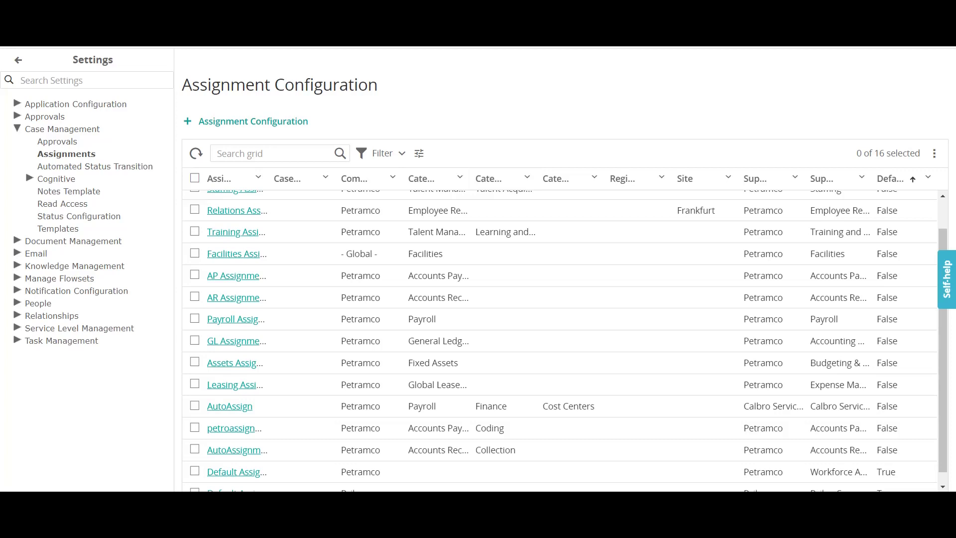
Scroll down the assignment configurations list to the new AutoAssignment row.
scroll(565, 339, down, 1)
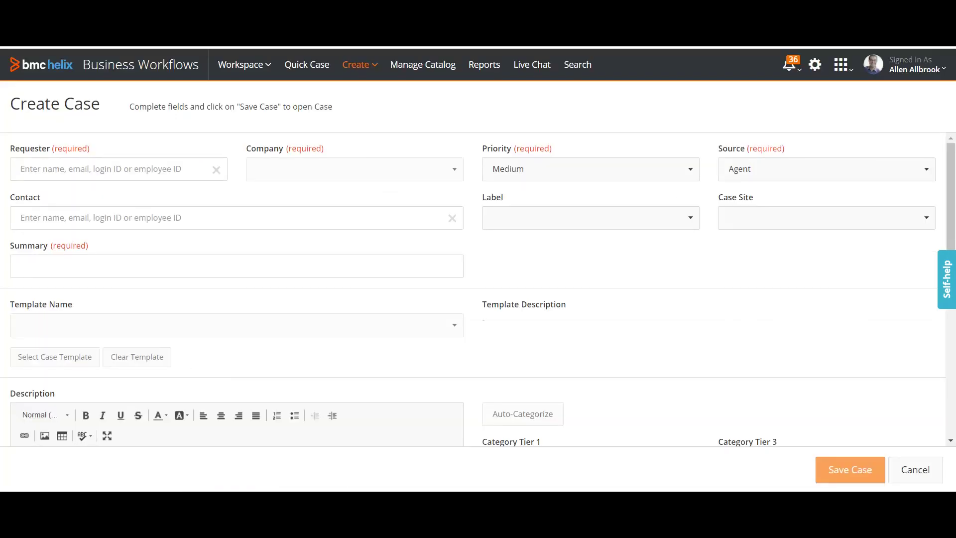
Pick the requester from the name search and enter the summary 'issue with acc receive'.
click(119, 169)
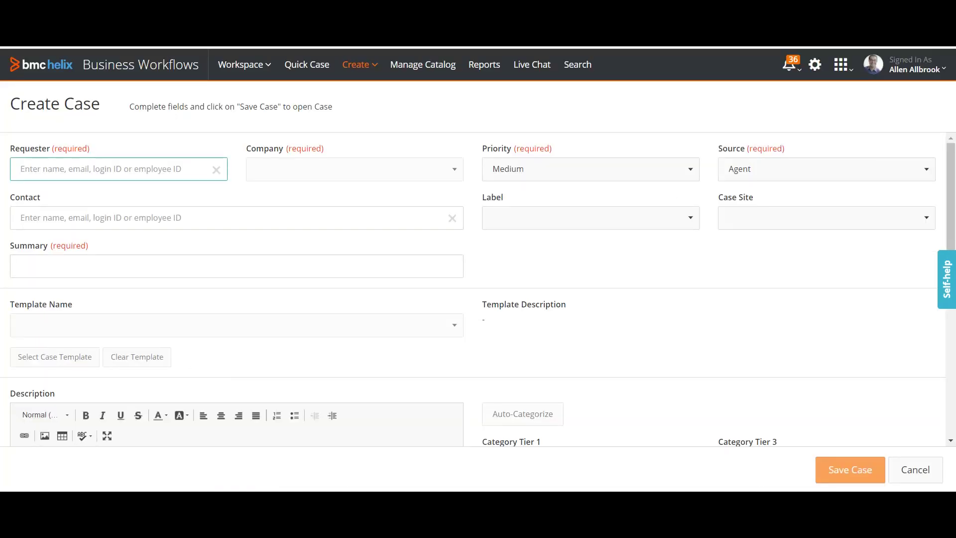
text(Allen)
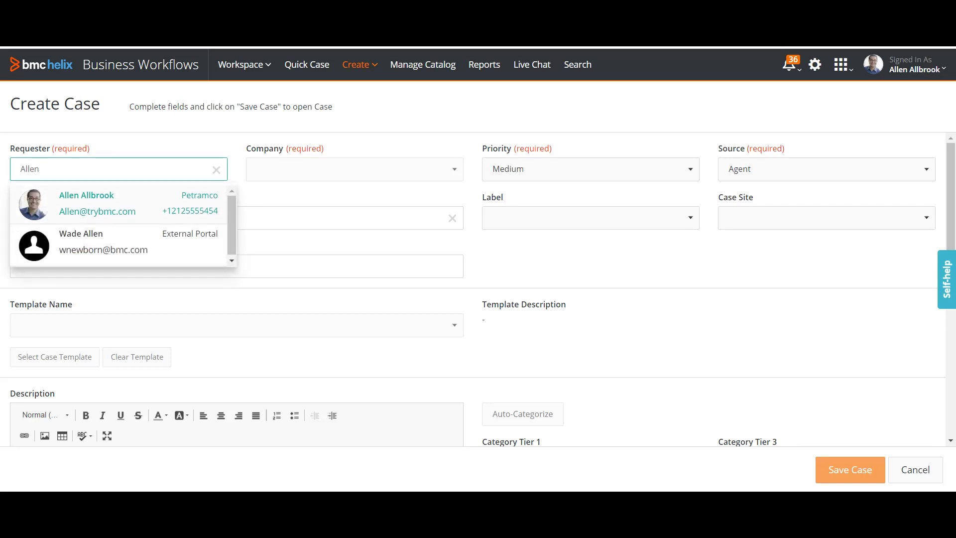
key(Return)
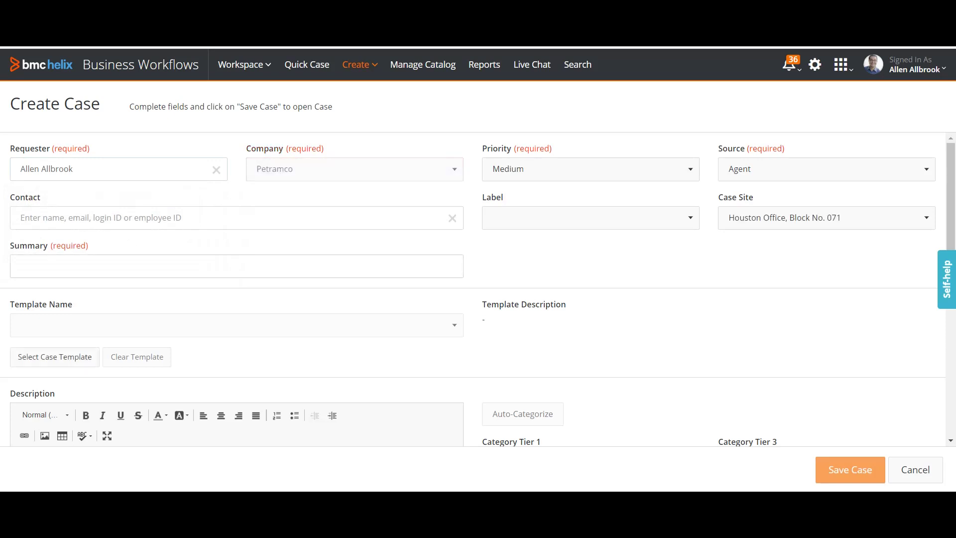
click(20, 266)
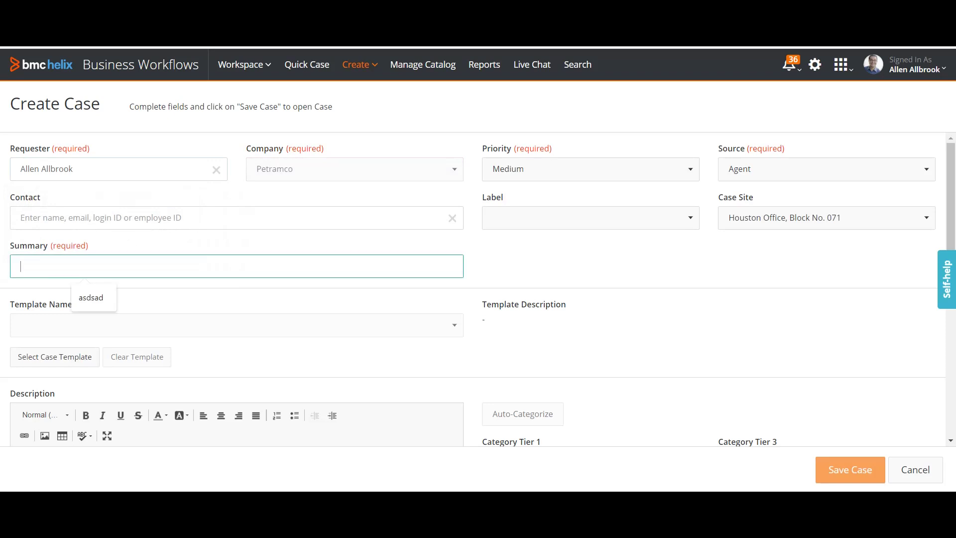
text(iss)
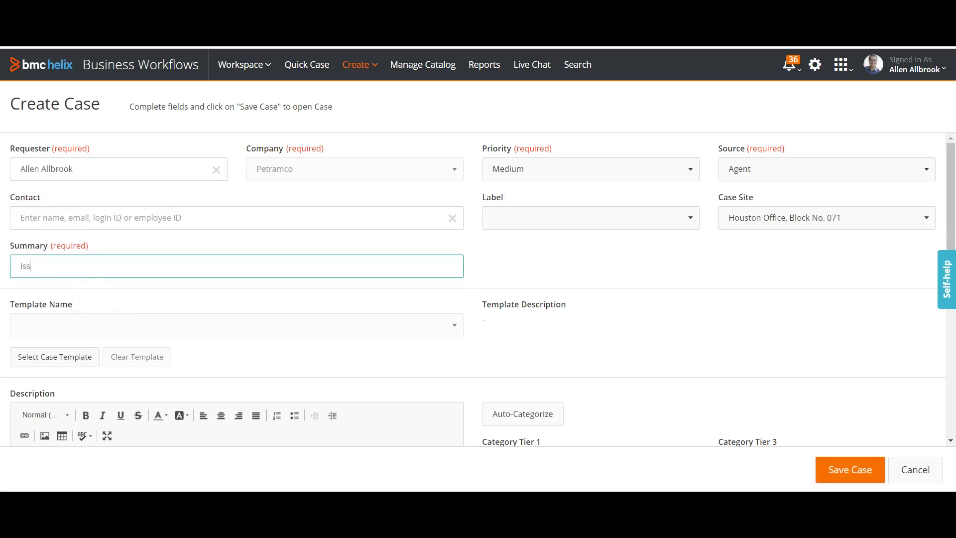
text(ue with acc receive)
scroll(236, 325, down, 3)
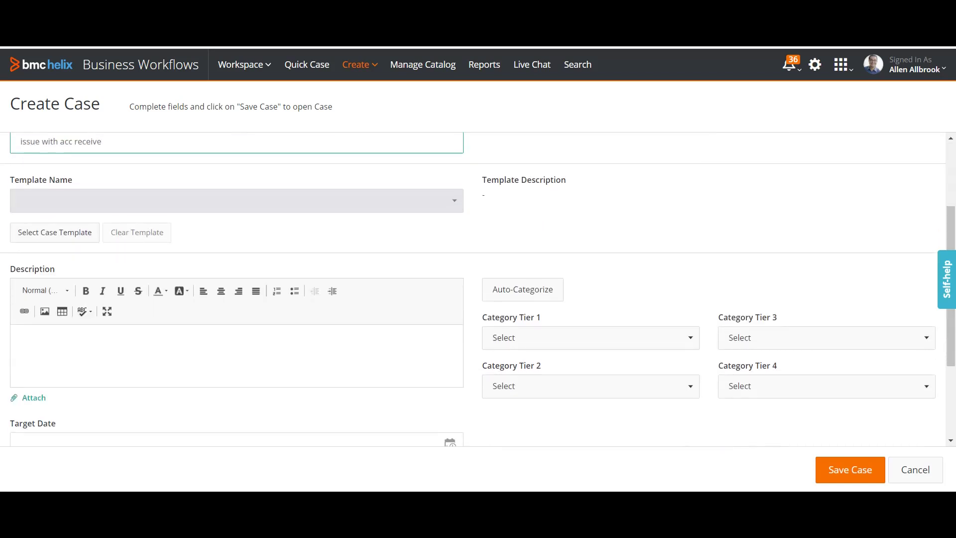
Set the case's Category Tier 1 to Accounts Receivable and Tier 2 to Collection.
click(591, 338)
scroll(528, 408, down, 2)
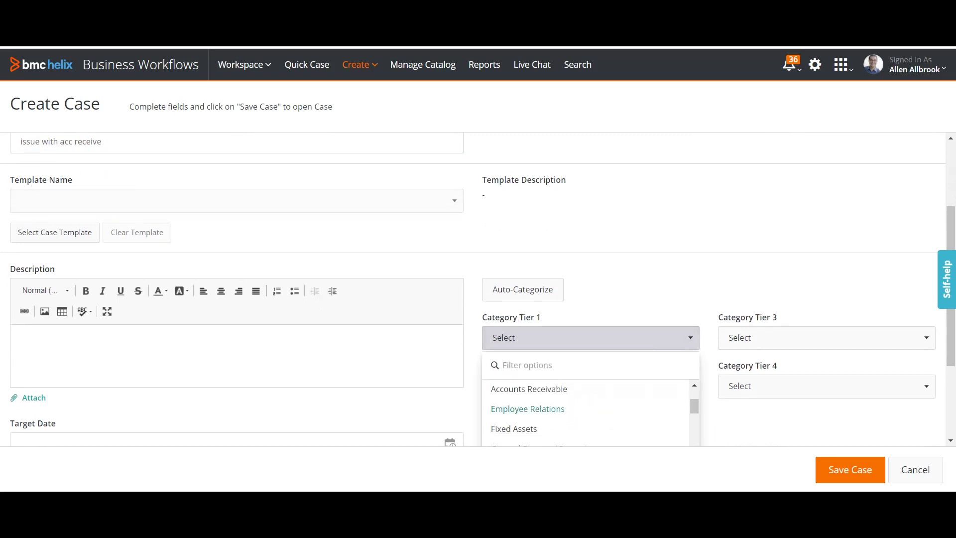
click(529, 389)
click(590, 386)
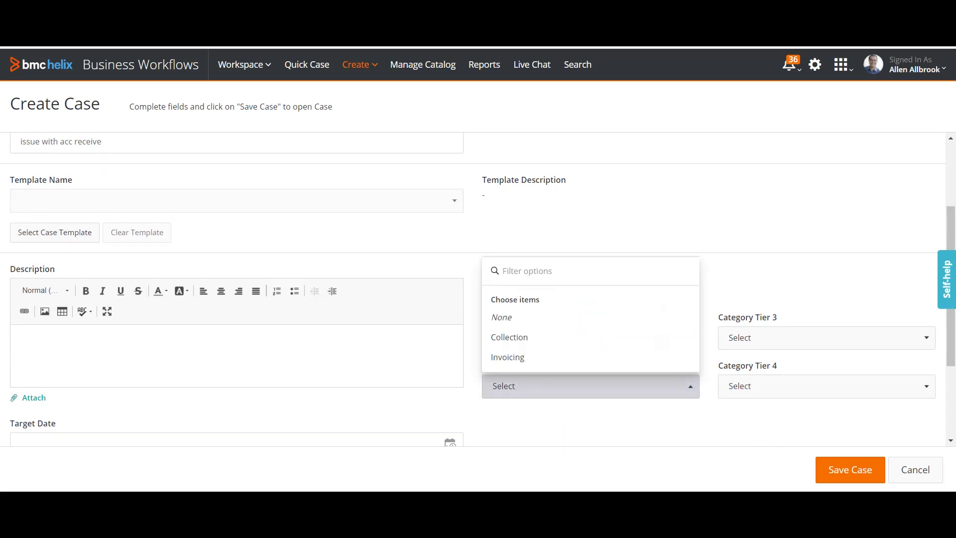
click(509, 338)
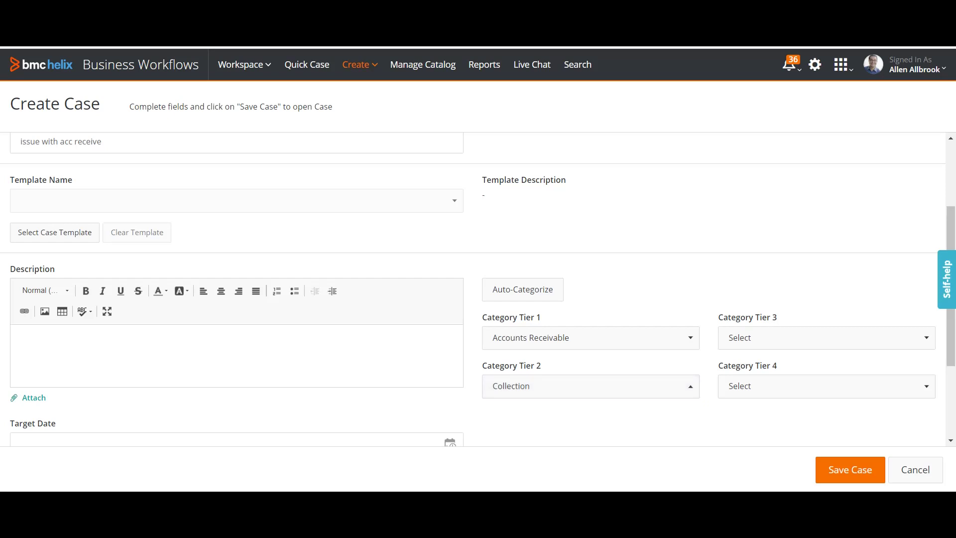
scroll(478, 288, up, 3)
scroll(478, 288, down, 5)
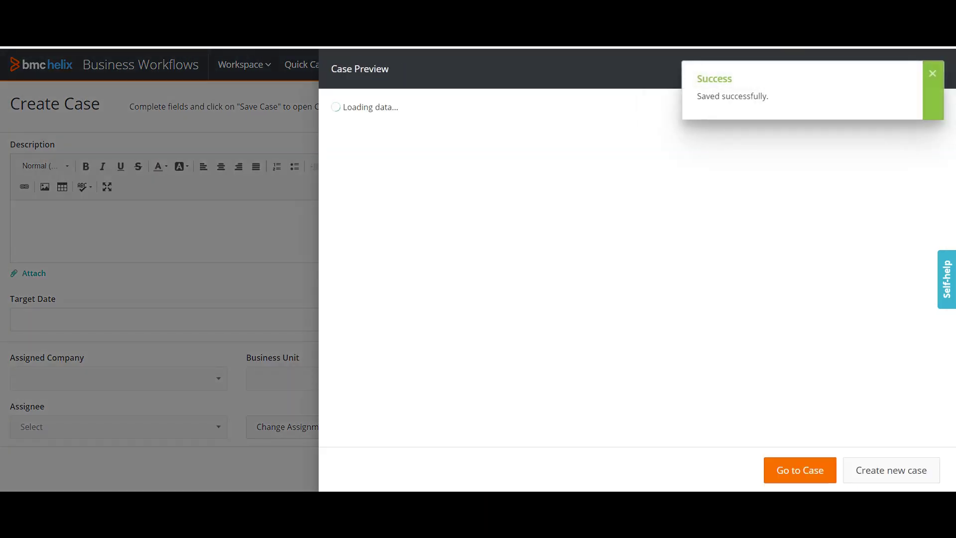
Scroll through the saved case's preview details.
scroll(632, 268, down, 2)
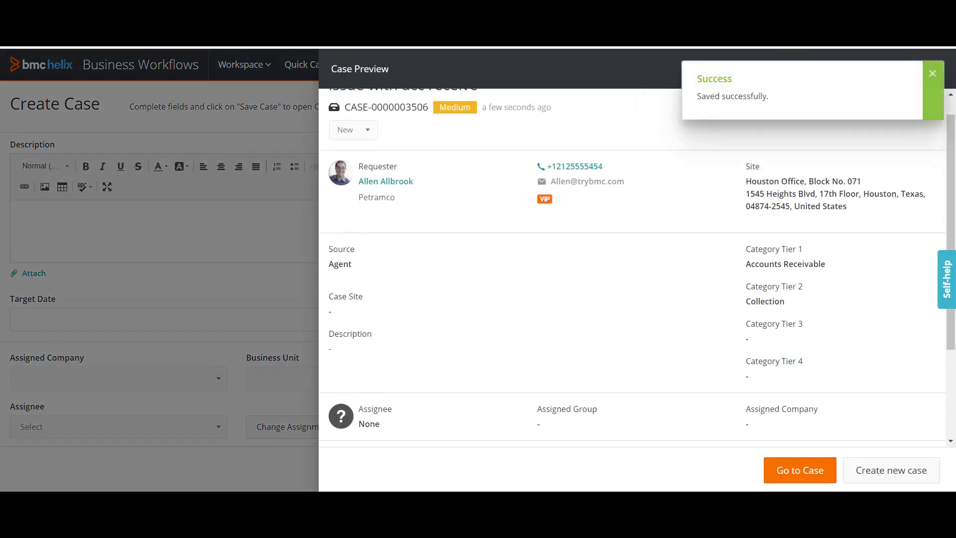
scroll(632, 268, down, 2)
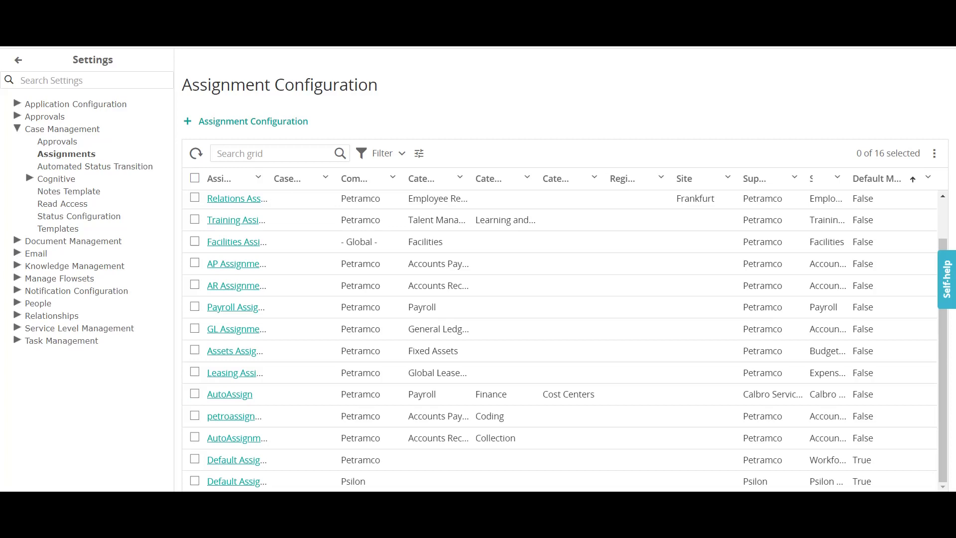
Open the AutoAssignment entry and scroll through its fields to confirm the Accounts Receivable (AR) routing.
click(237, 438)
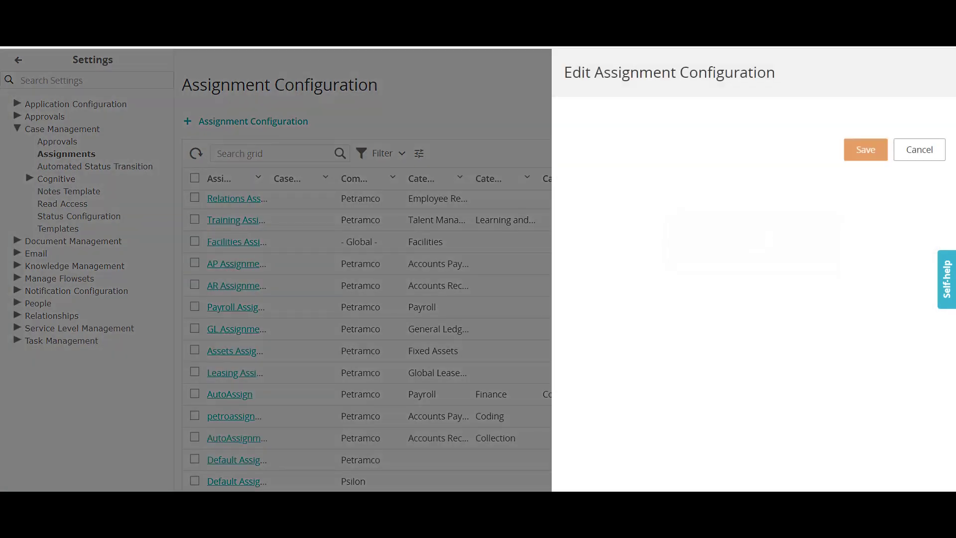
scroll(747, 299, down, 5)
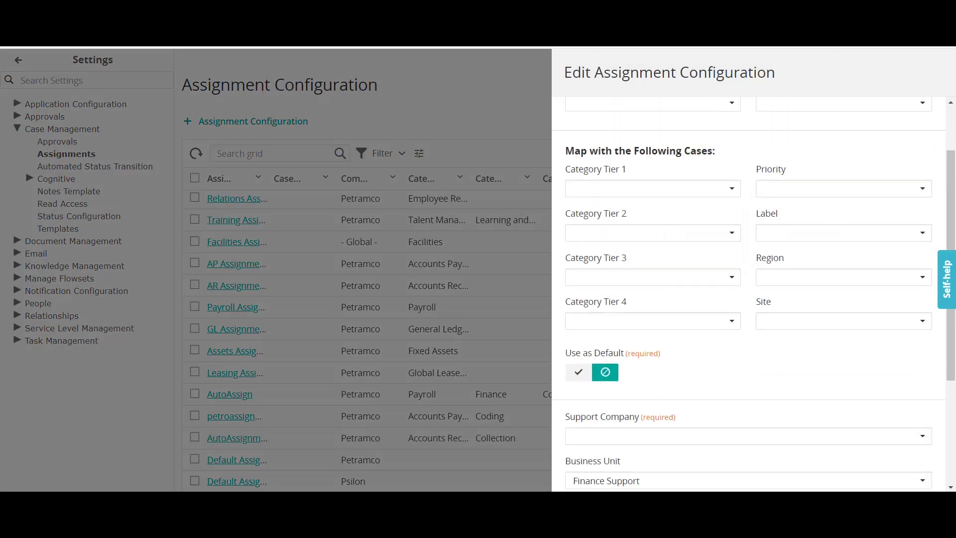
scroll(747, 298, up, 2)
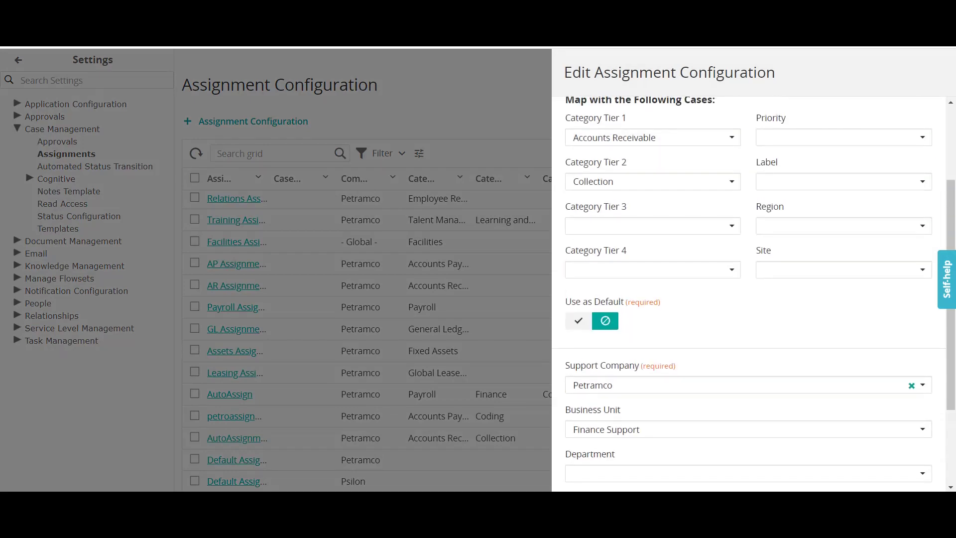
scroll(747, 298, down, 3)
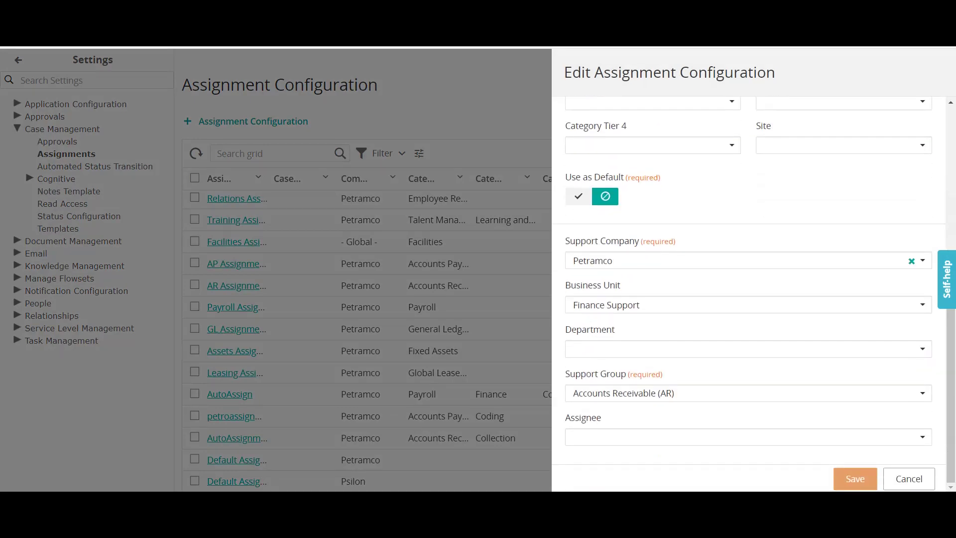